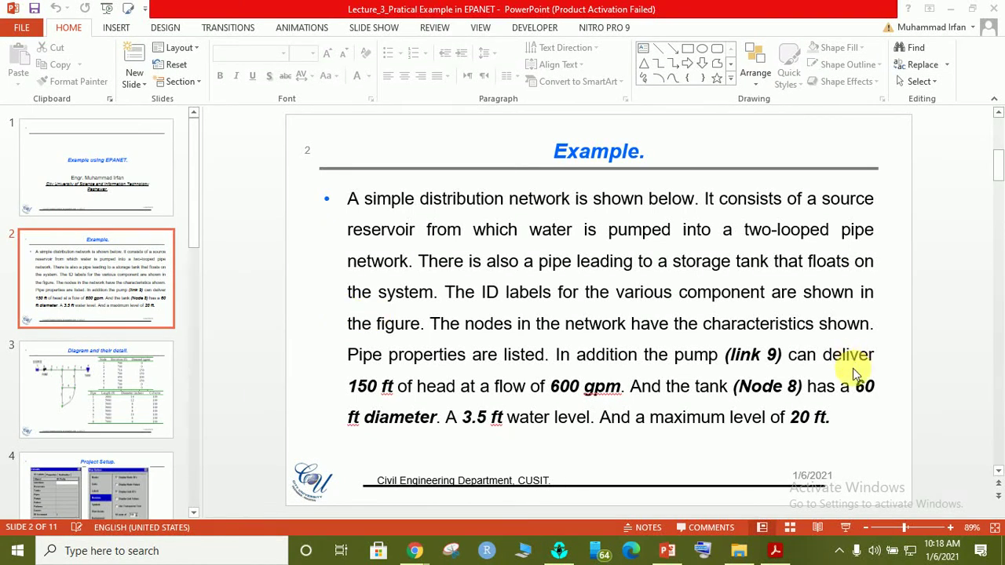
Return PowerPoint to slide 1, the 'Example using EPANET.' title slide.
{"action": "left_click", "coordinate": [839, 550]}
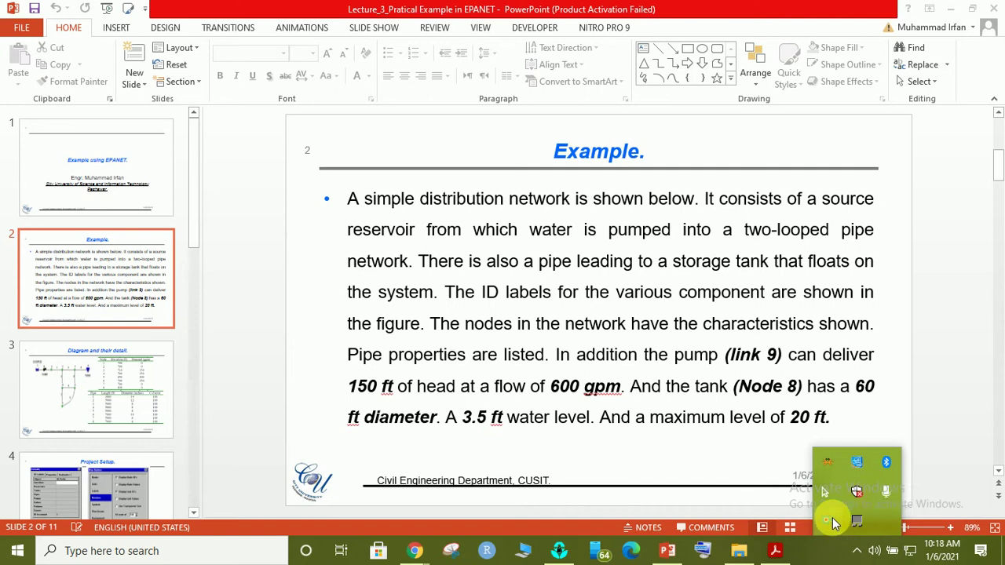
{"action": "left_click", "coordinate": [128, 195]}
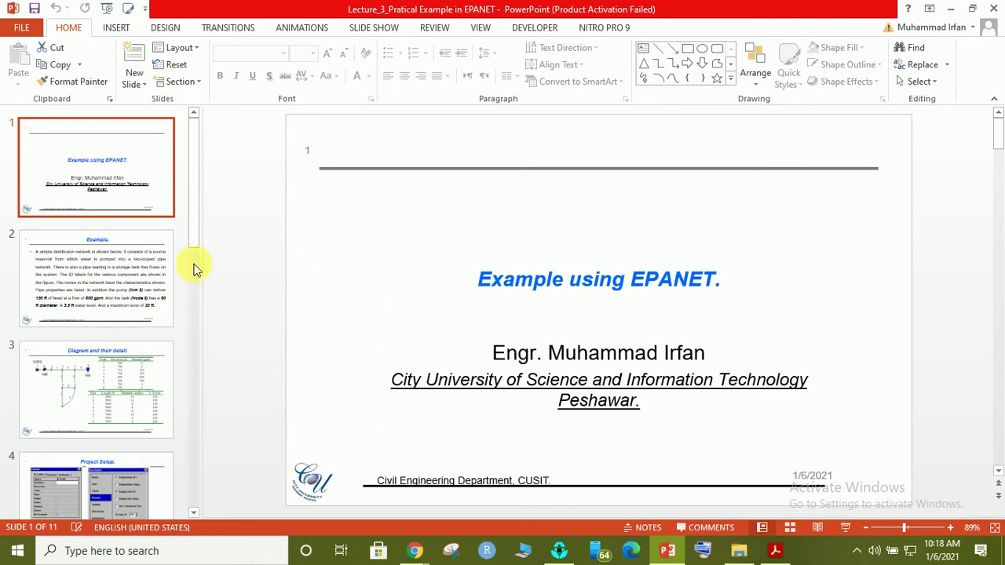
Show slide 2, 'Example.', describing the 150 ft-head pump at 600 gpm and the 60 ft tank.
{"action": "left_click", "coordinate": [108, 265]}
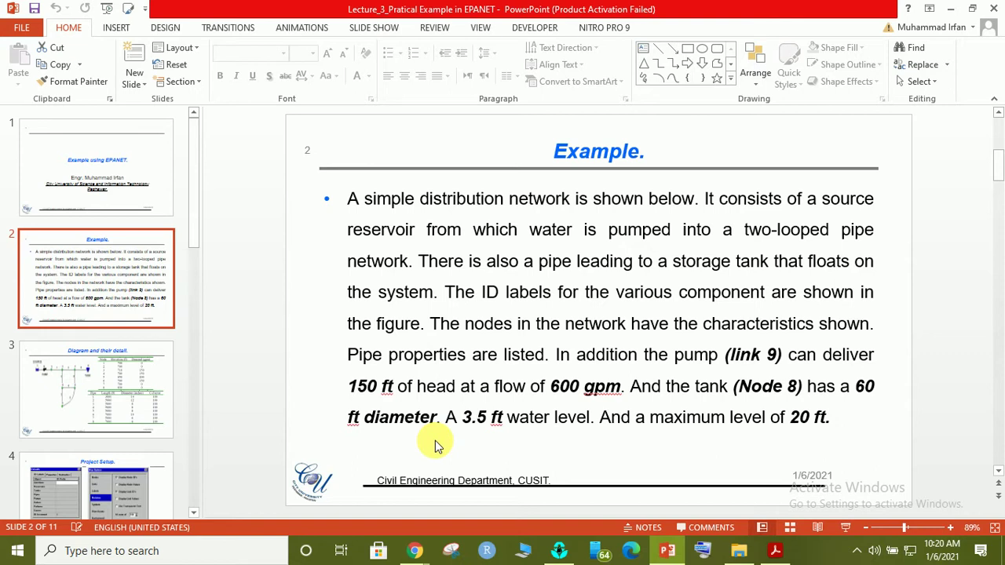
Display slide 3 with the network diagram and the node and pipe data tables.
{"action": "left_click", "coordinate": [98, 404]}
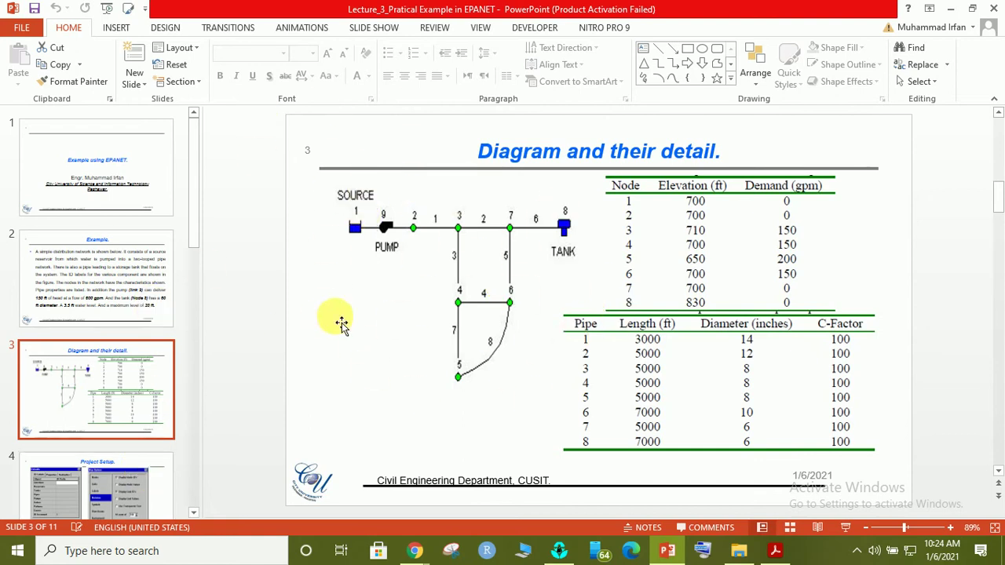
Bring EPANET 2 forward and browse its File menu over the empty Network Map.
{"action": "left_click", "coordinate": [570, 558]}
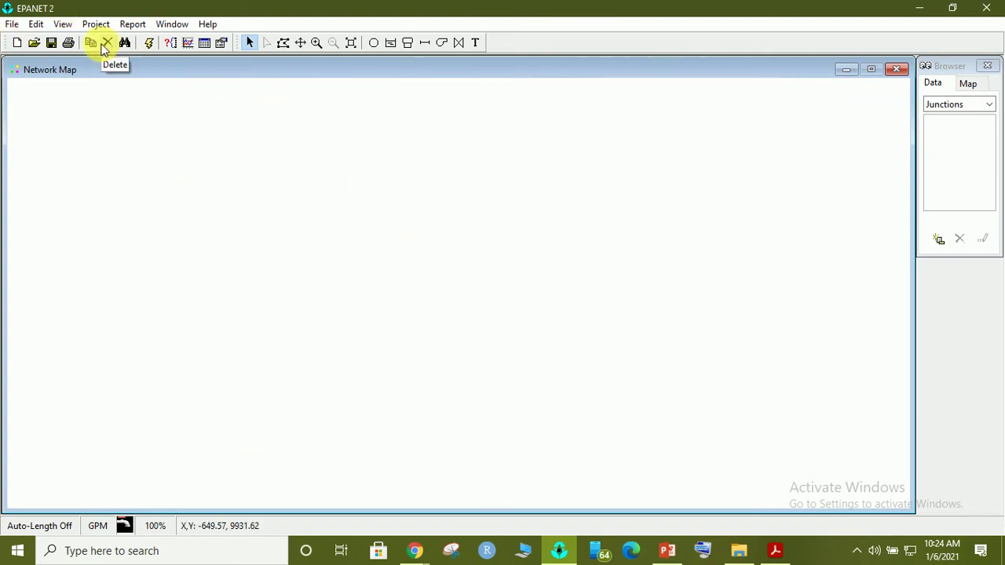
{"action": "left_click", "coordinate": [12, 25]}
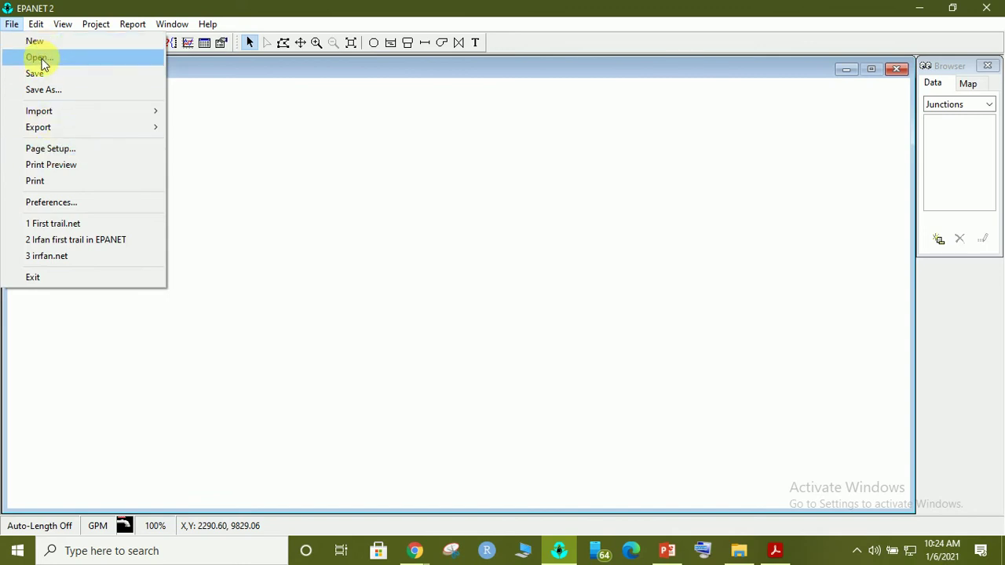
{"action": "mouse_move", "coordinate": [37, 26]}
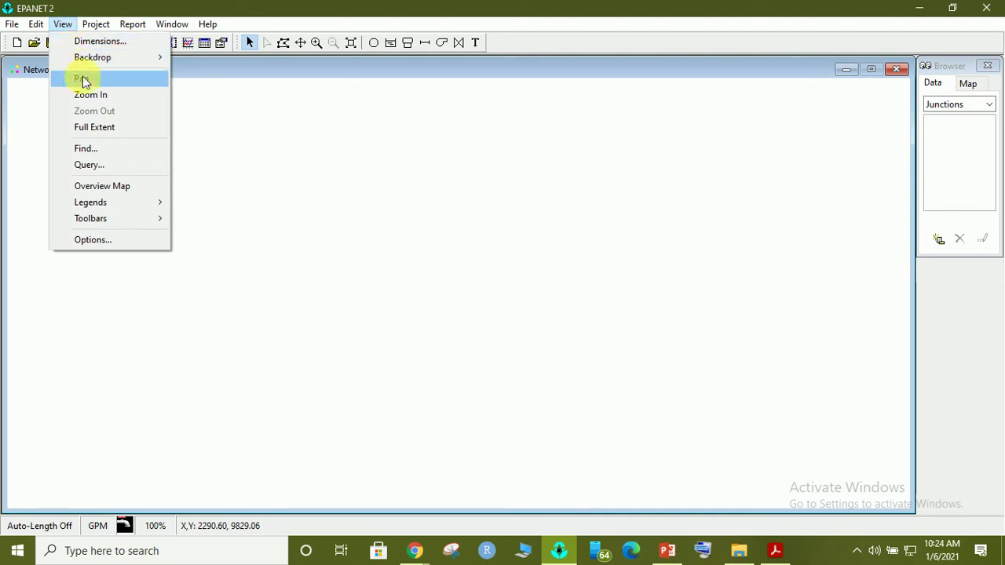
{"action": "mouse_move", "coordinate": [99, 25]}
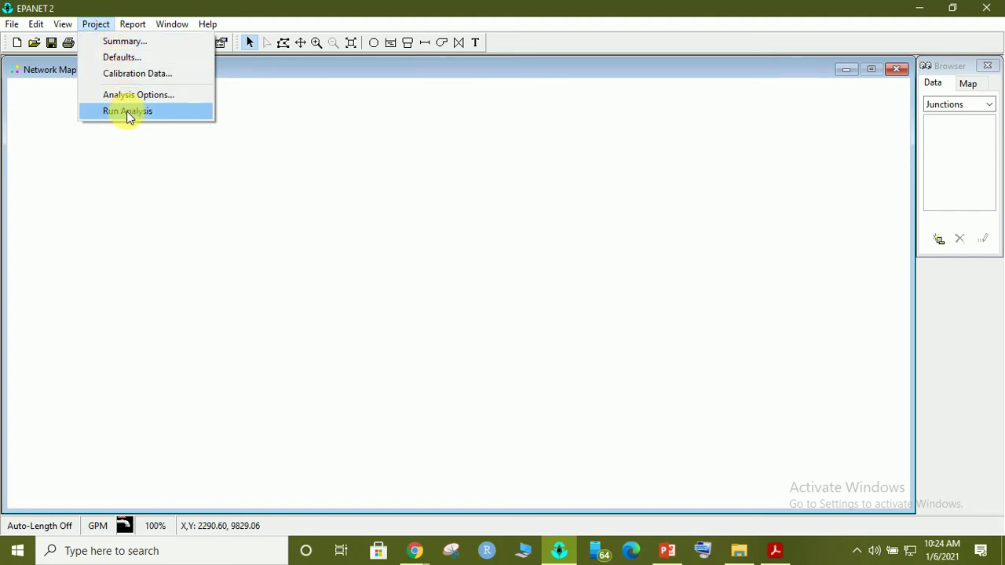
{"action": "left_click", "coordinate": [307, 179]}
{"action": "left_click", "coordinate": [96, 25]}
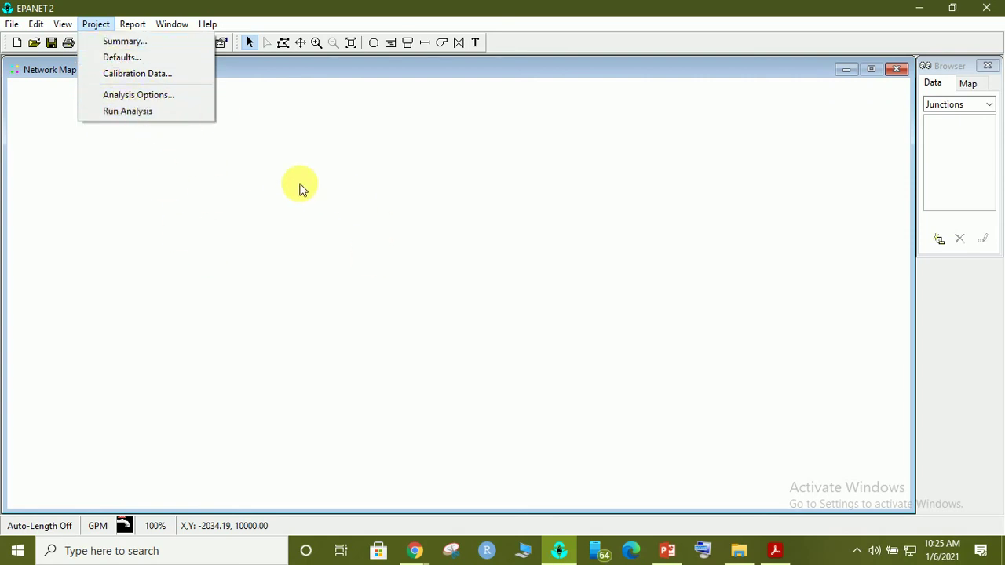
{"action": "left_click", "coordinate": [338, 238]}
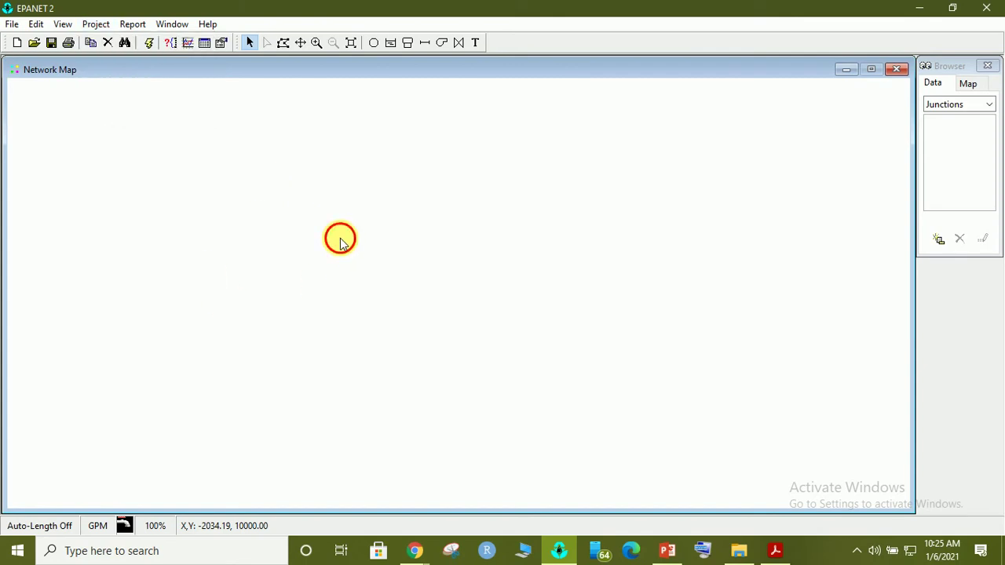
Place reservoir R1 at the upper left, then junctions J1 and J2 along the top row.
{"action": "left_click", "coordinate": [392, 43]}
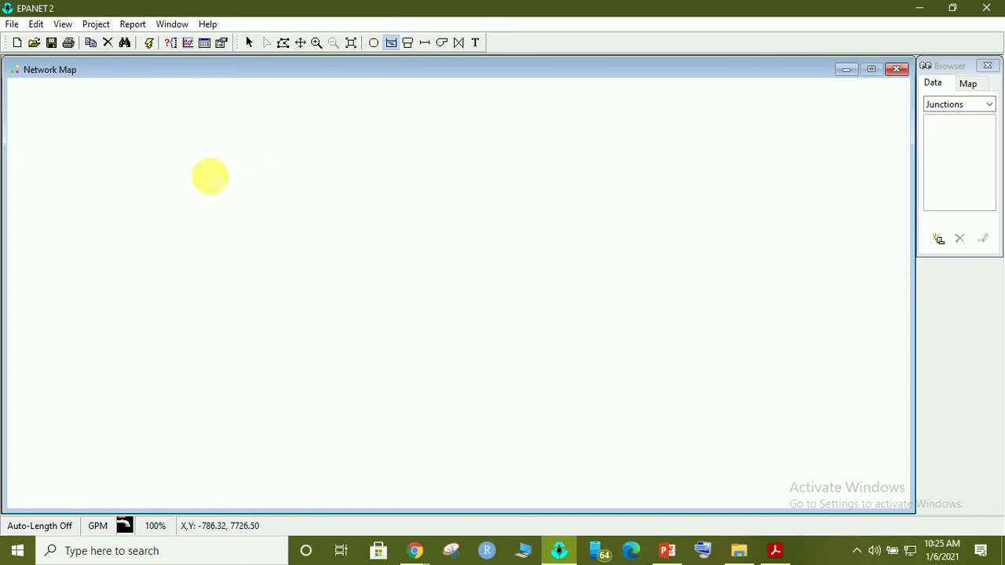
{"action": "left_click", "coordinate": [210, 176]}
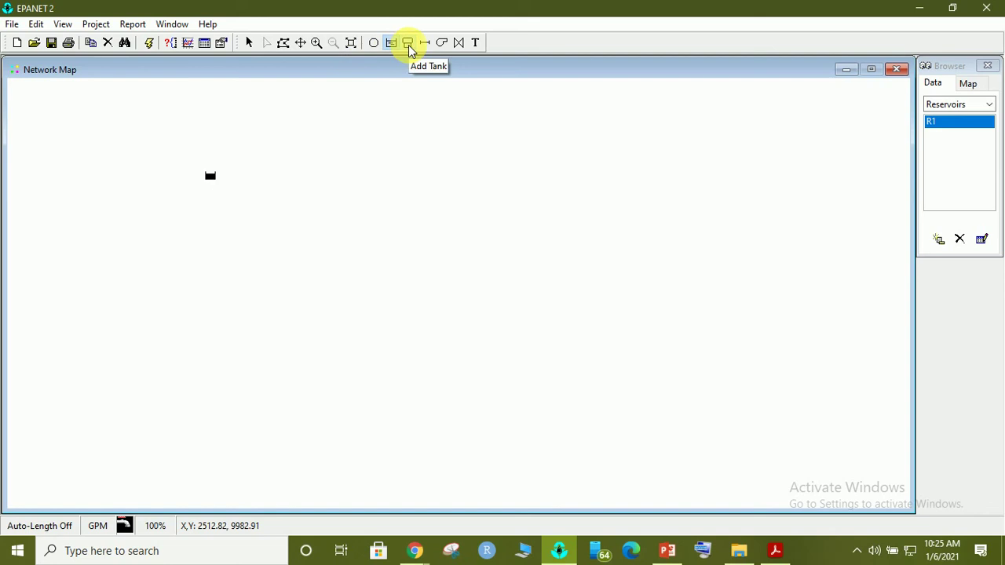
{"action": "left_click", "coordinate": [374, 45]}
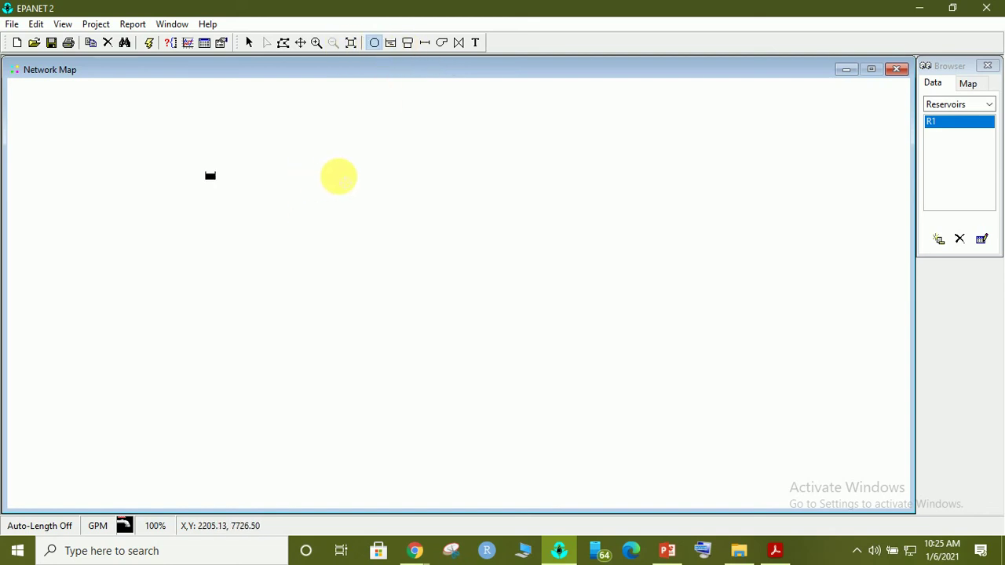
{"action": "left_click", "coordinate": [336, 178]}
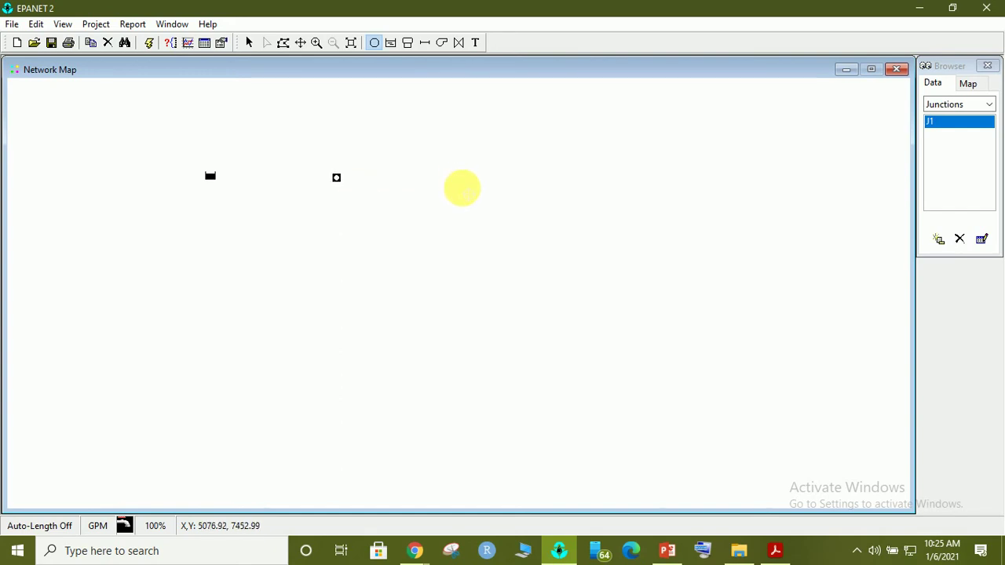
{"action": "left_click", "coordinate": [466, 178]}
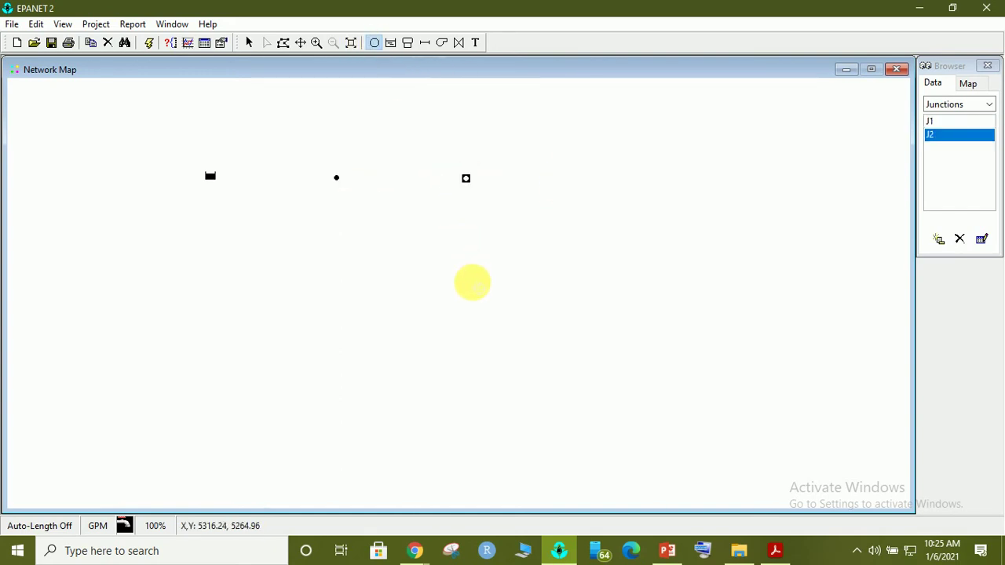
Place junctions J3 through J6 and tank T1 at the right end of the top row.
{"action": "left_click", "coordinate": [471, 283]}
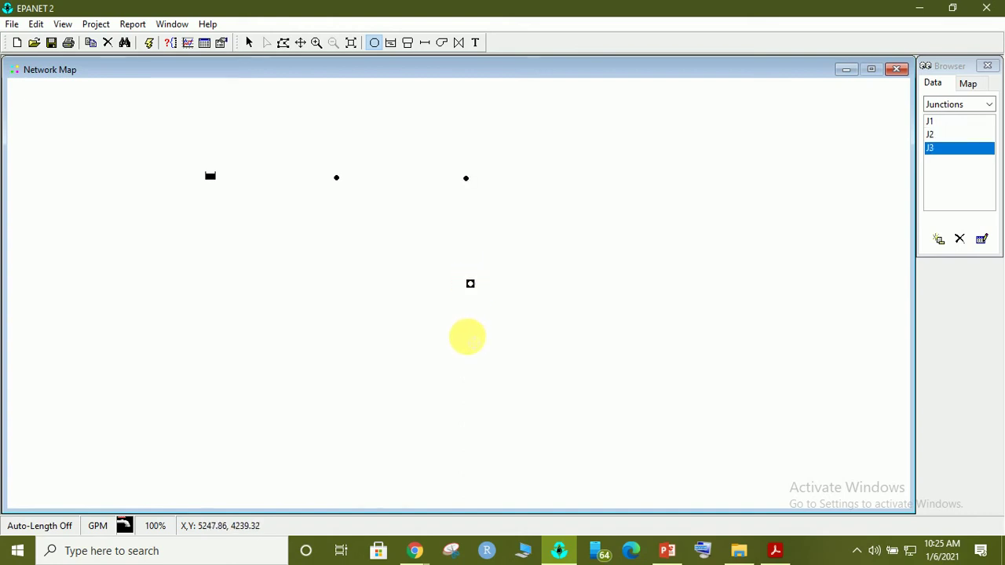
{"action": "left_click", "coordinate": [475, 390]}
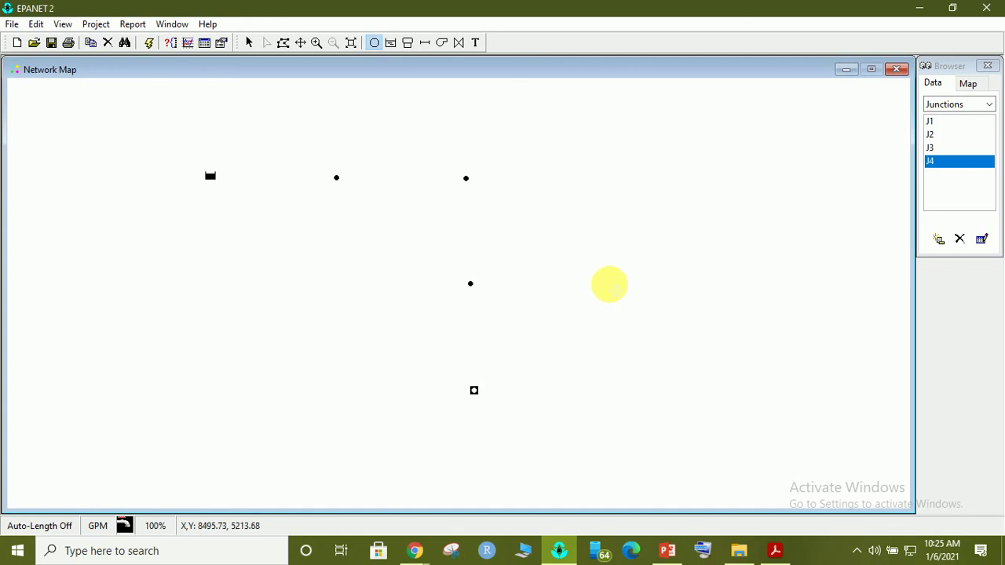
{"action": "left_click", "coordinate": [609, 284]}
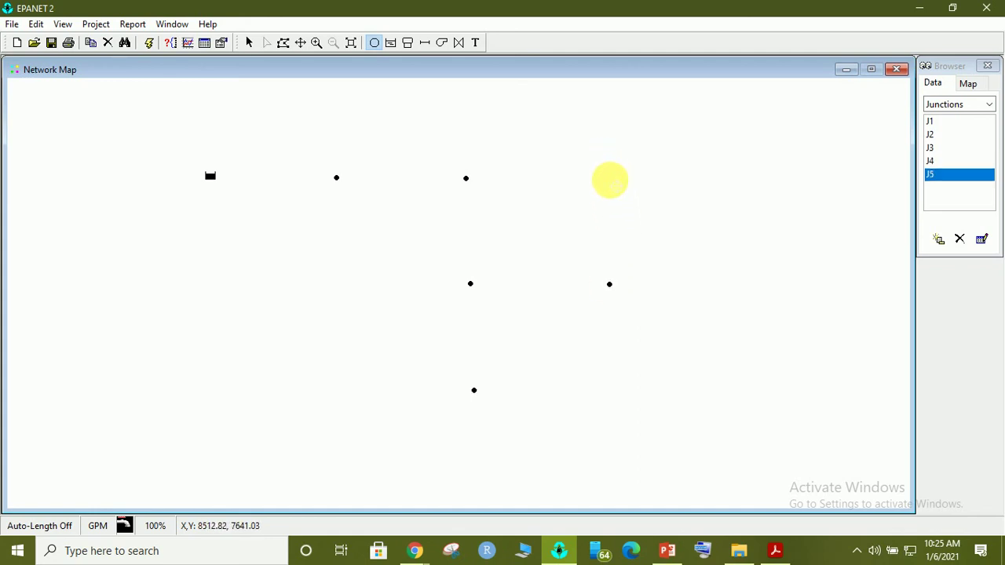
{"action": "left_click", "coordinate": [610, 180]}
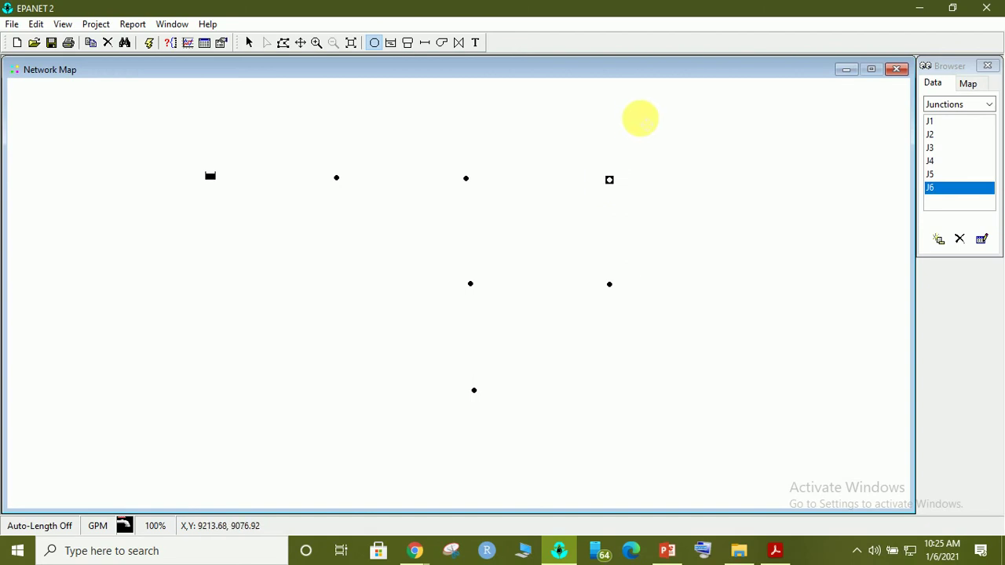
{"action": "left_click", "coordinate": [407, 42]}
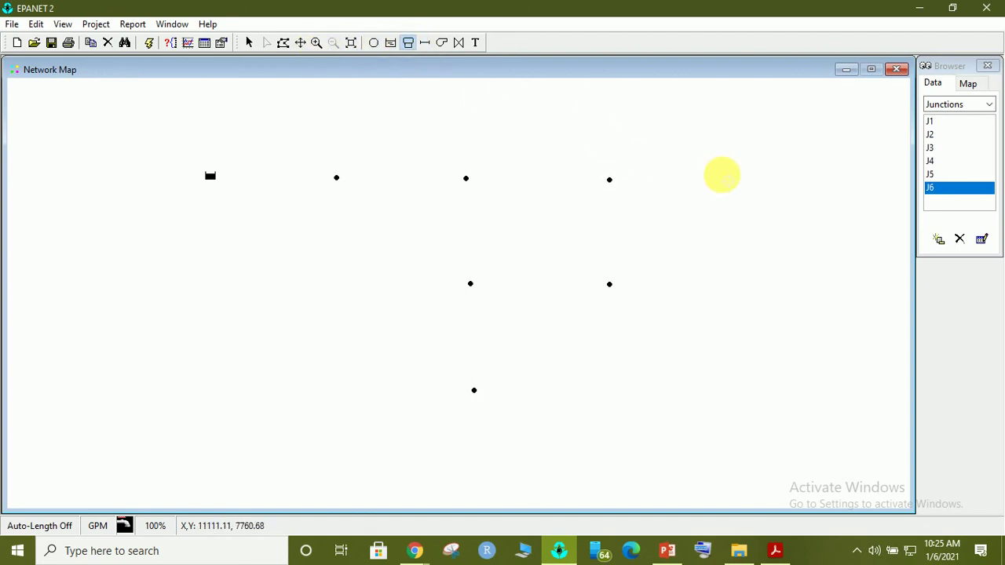
{"action": "left_click", "coordinate": [722, 180]}
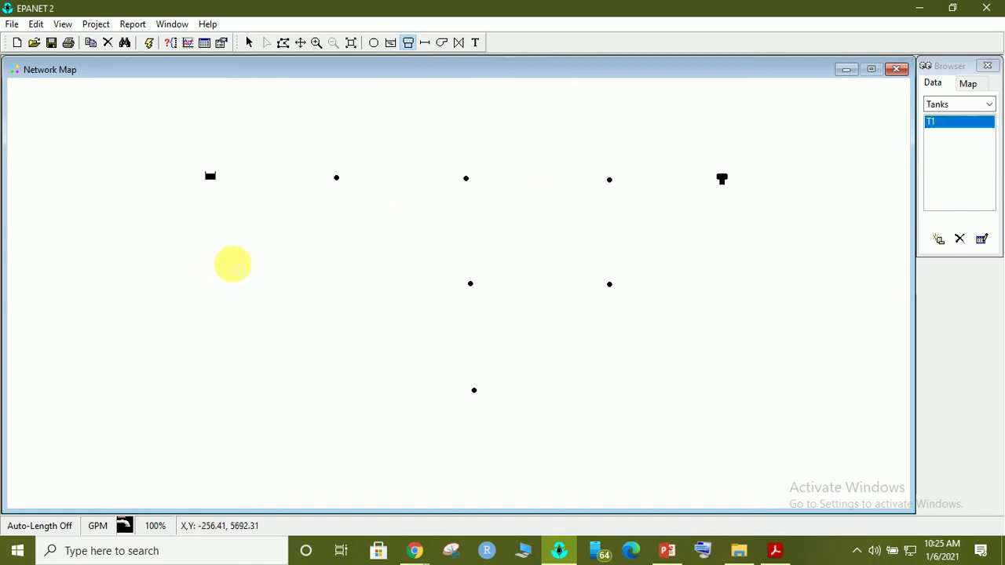
{"action": "left_click", "coordinate": [444, 42]}
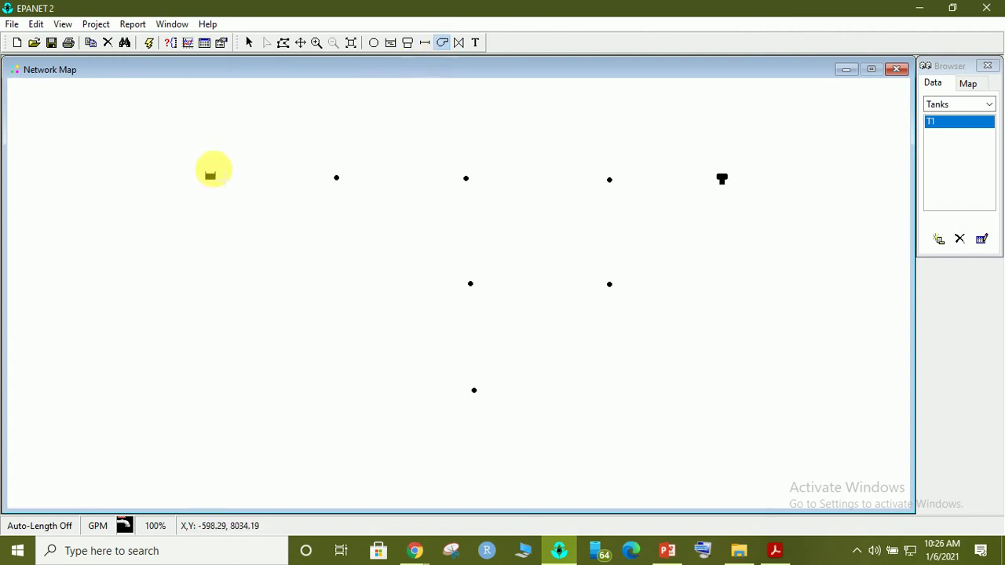
Draw pump Pp1 from the reservoir to junction J1.
{"action": "left_click", "coordinate": [210, 177]}
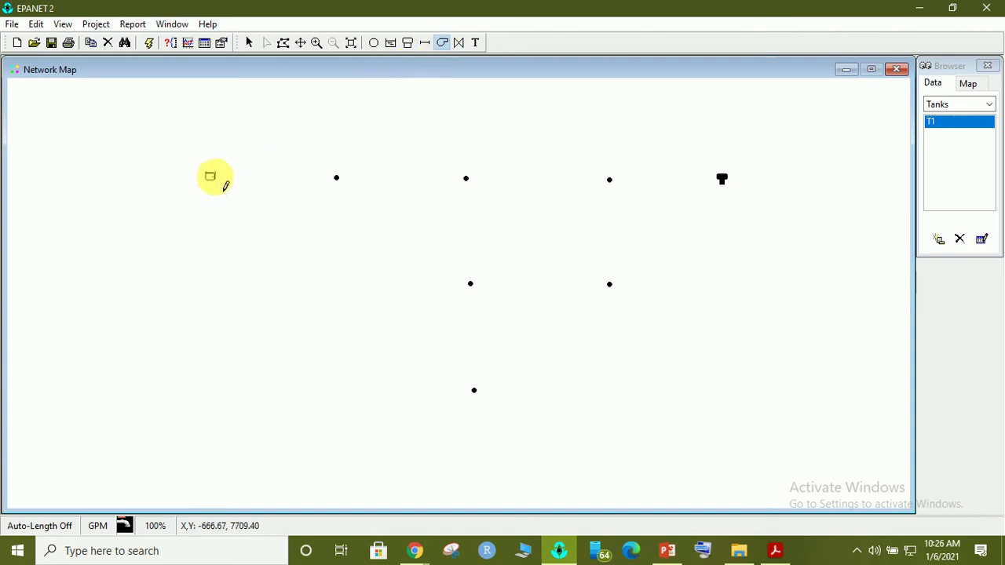
{"action": "left_click", "coordinate": [336, 177]}
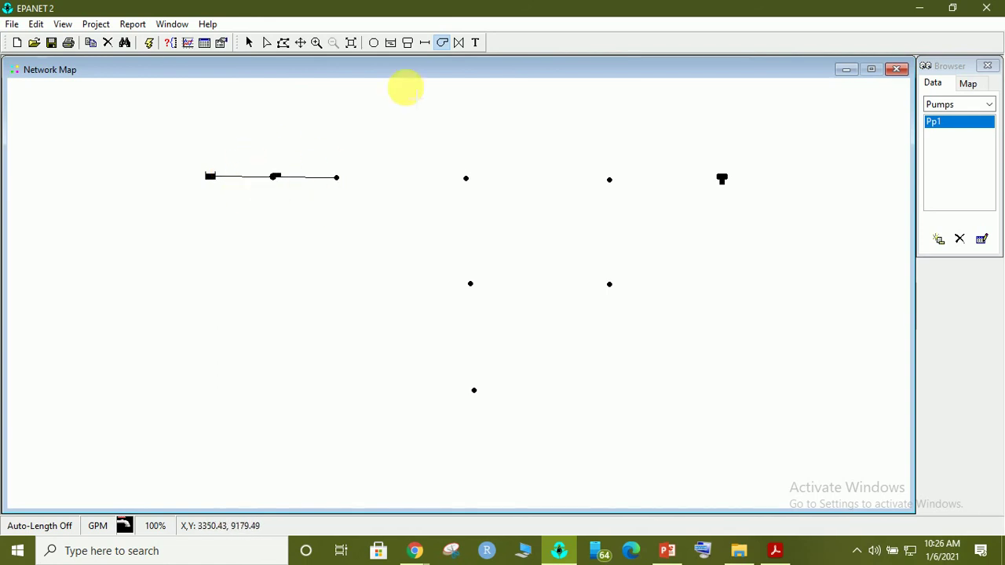
{"action": "left_click", "coordinate": [426, 45]}
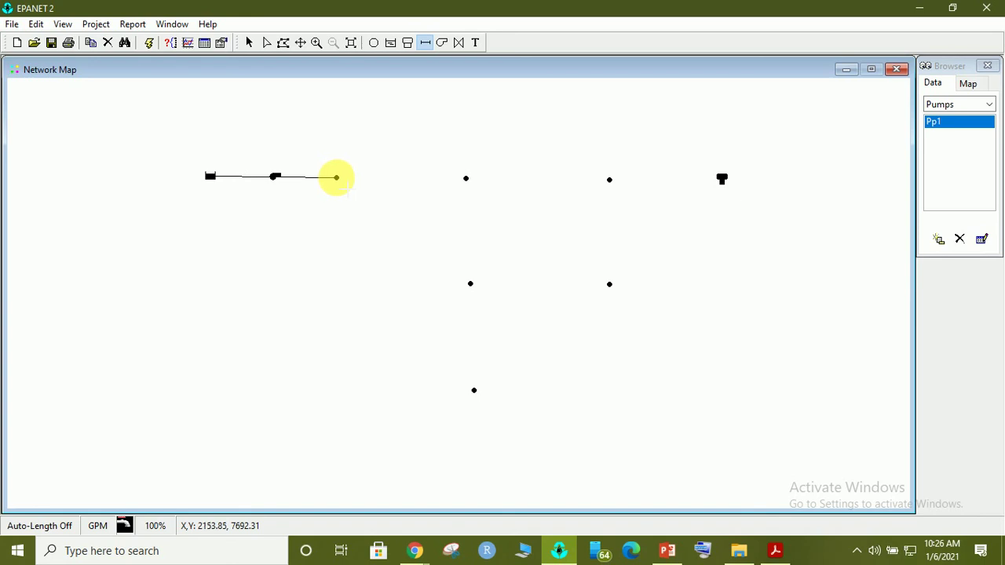
Draw pipes P1 from J1 to J2 and P2 from J2 to J6 along the main line.
{"action": "left_click", "coordinate": [336, 177]}
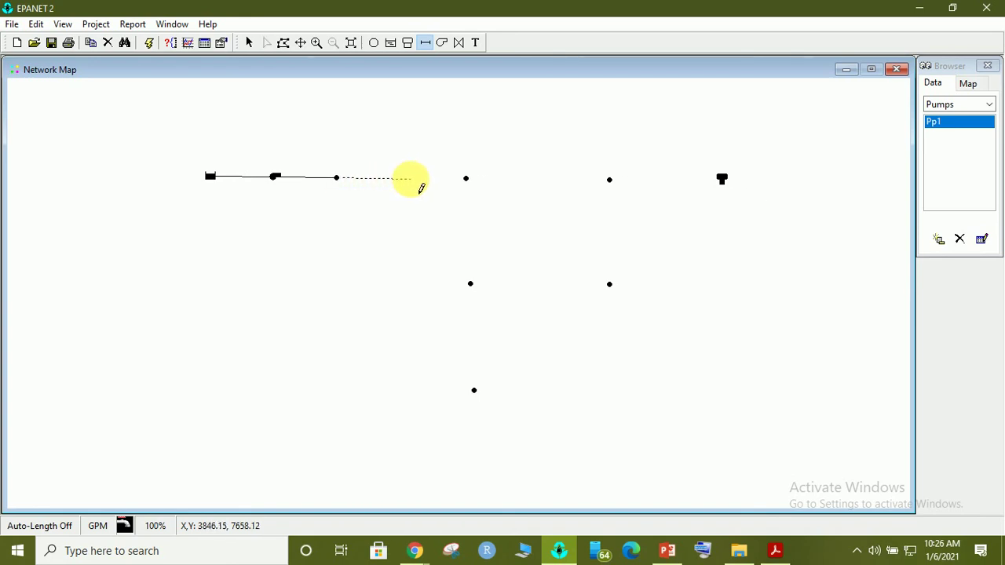
{"action": "left_click", "coordinate": [466, 179]}
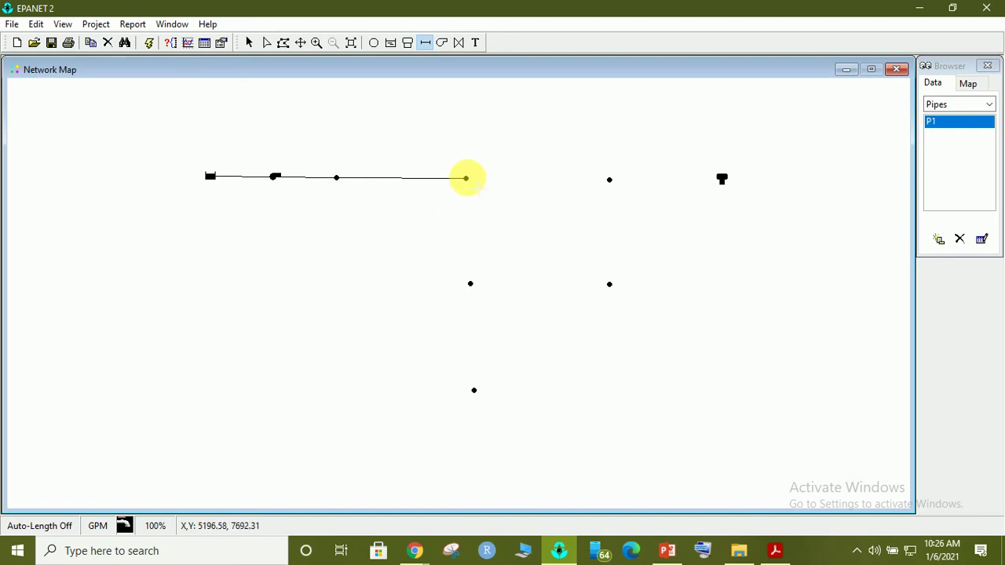
{"action": "left_click", "coordinate": [466, 179]}
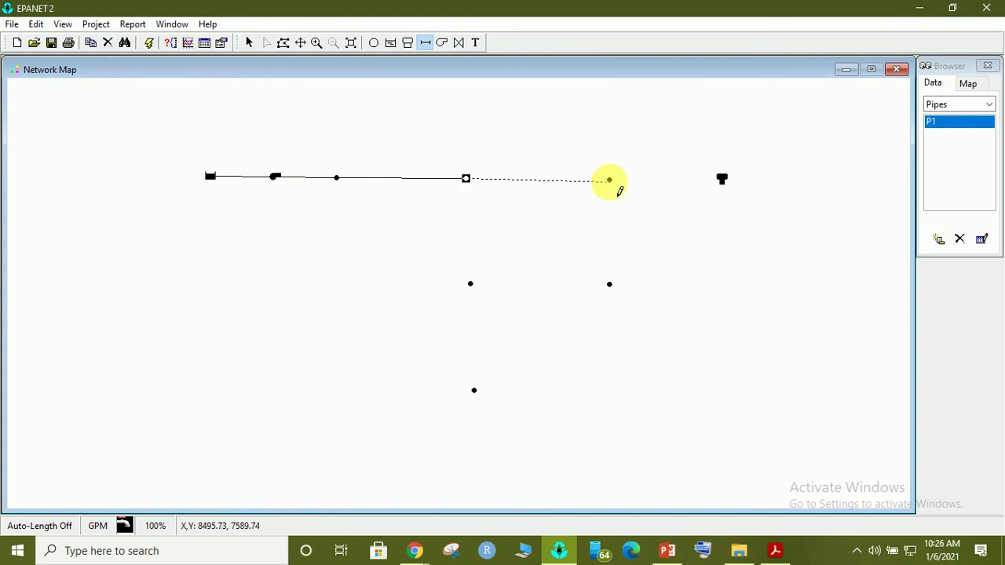
{"action": "left_click", "coordinate": [610, 180]}
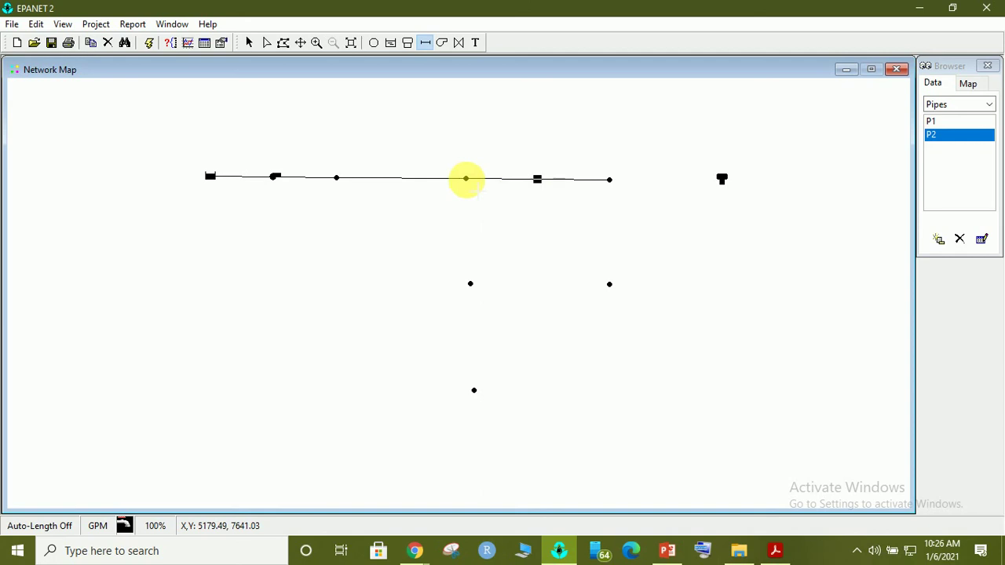
Draw pipes P3 down to J3, P4 across to J5 and P5 back up to J6.
{"action": "left_click", "coordinate": [466, 179]}
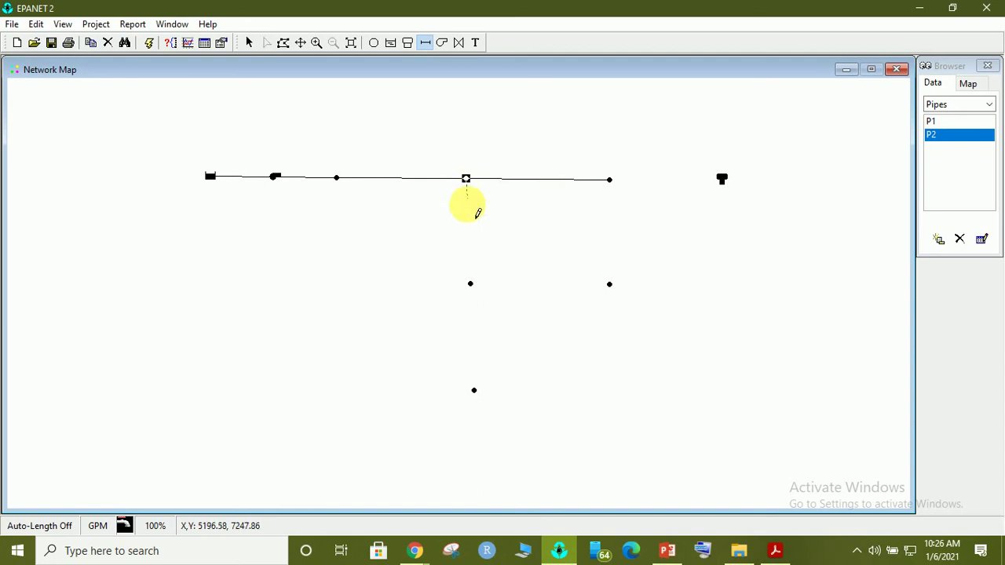
{"action": "left_click", "coordinate": [470, 283]}
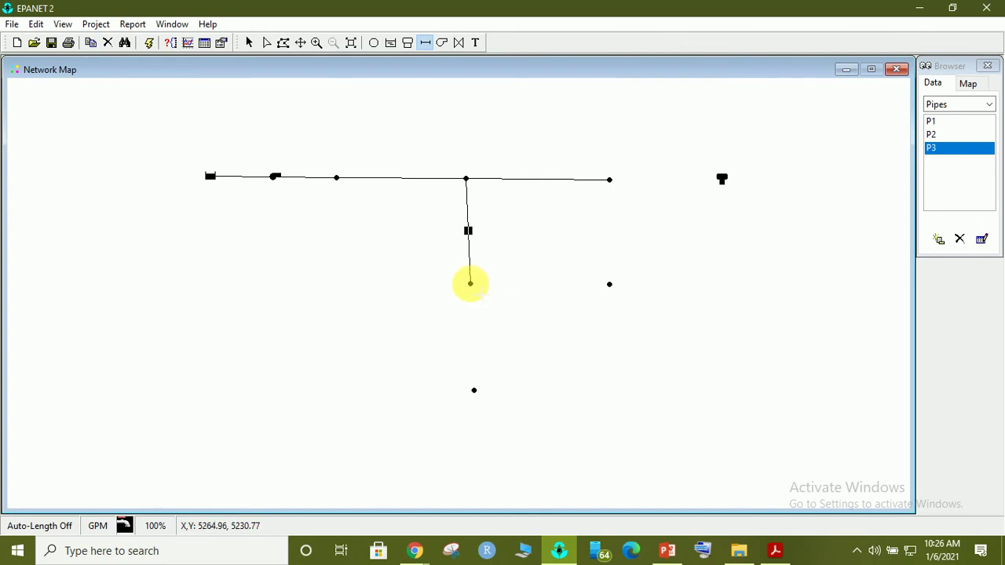
{"action": "left_click", "coordinate": [470, 284]}
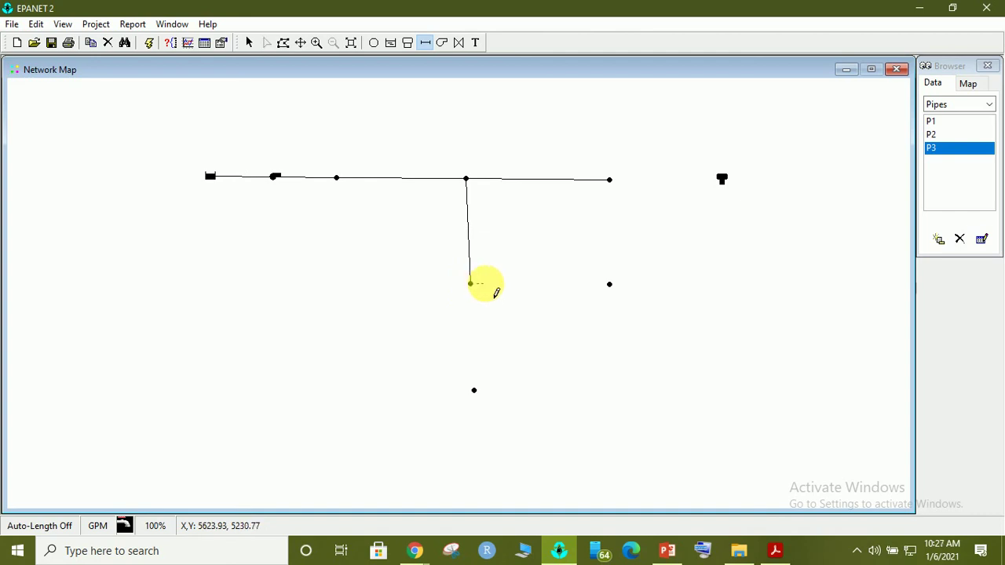
{"action": "left_click", "coordinate": [609, 284]}
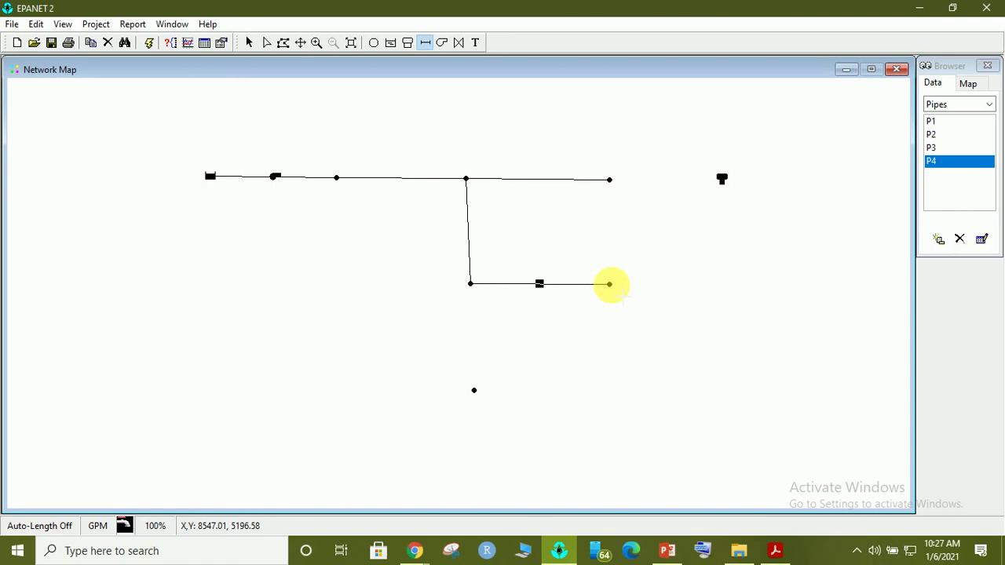
{"action": "left_click", "coordinate": [610, 284]}
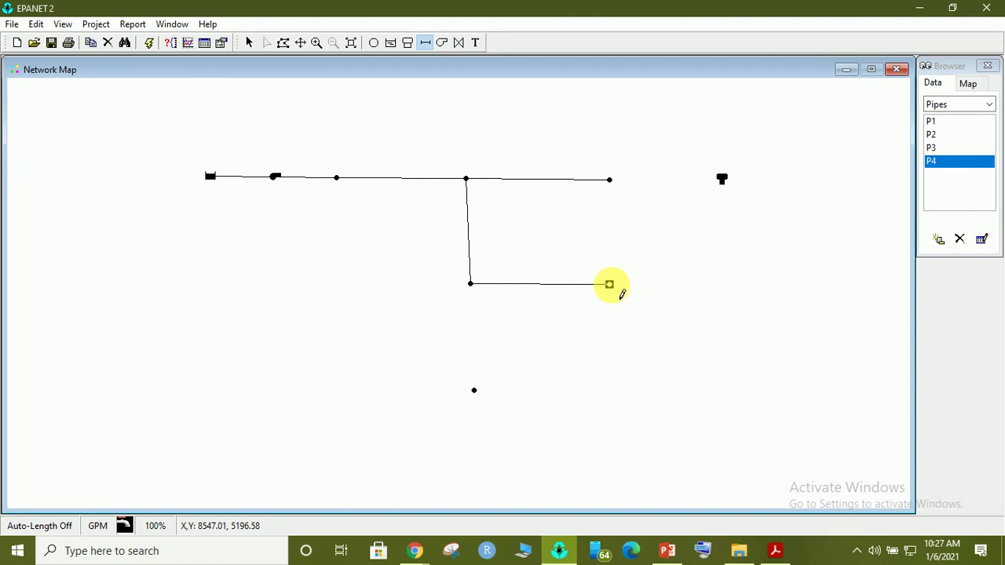
{"action": "left_click", "coordinate": [609, 180]}
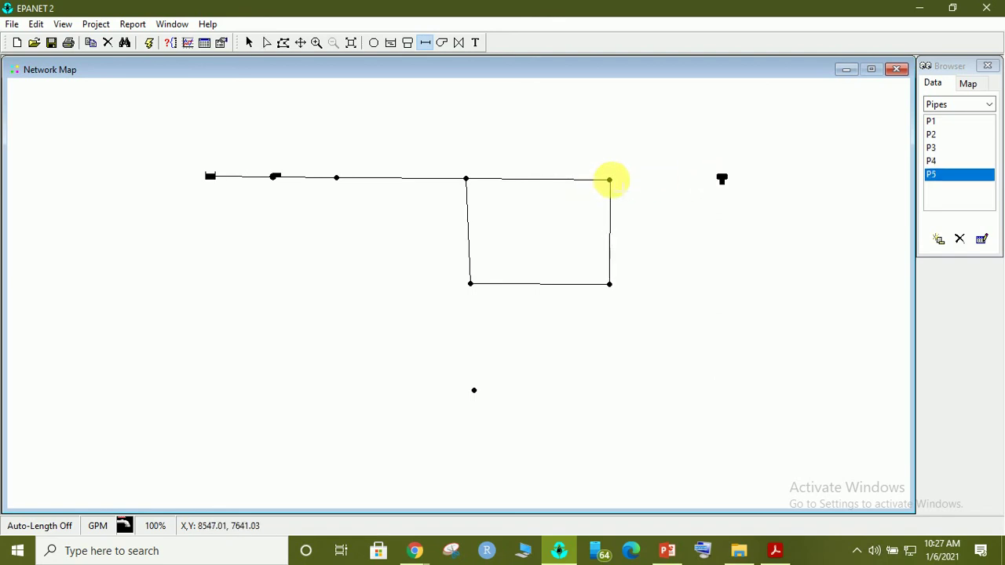
Draw pipe P6 from J6 to tank T1 and pipe P7 down to bottom junction J4.
{"action": "left_click", "coordinate": [609, 180]}
{"action": "left_click", "coordinate": [722, 179]}
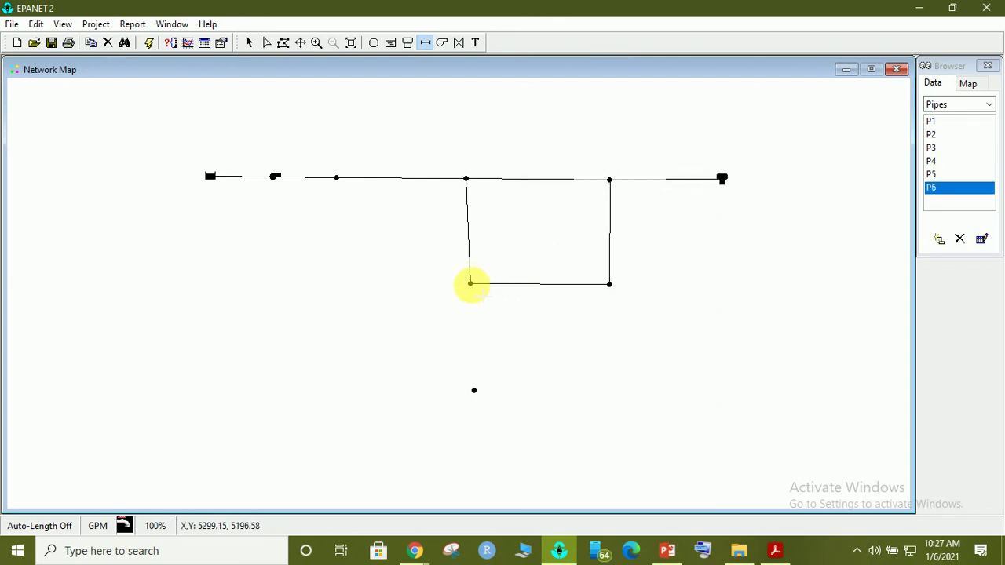
{"action": "left_click", "coordinate": [474, 390]}
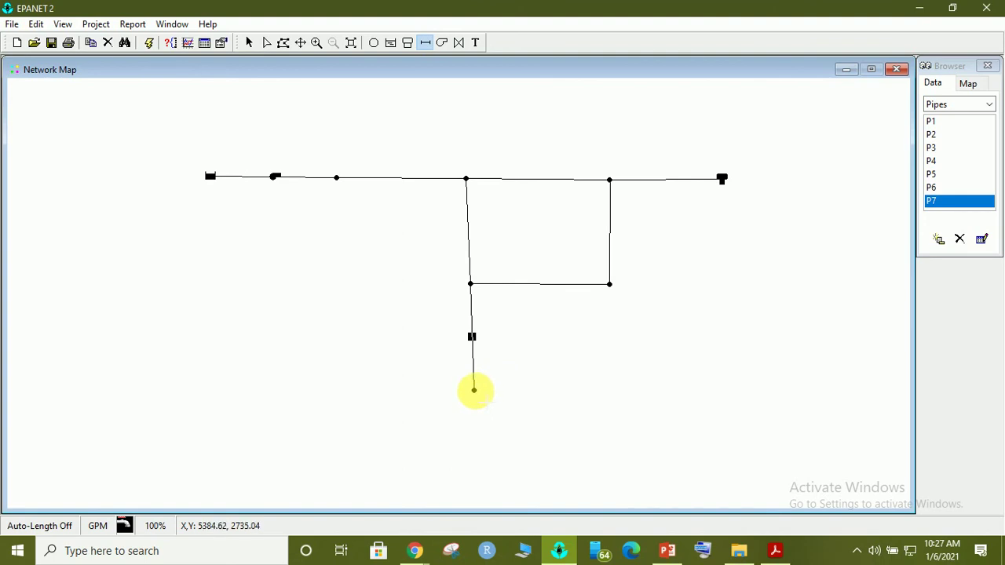
Draw curved pipe P8 from J4 through two bend points to J5, then view slide 3 again.
{"action": "left_click", "coordinate": [473, 391]}
{"action": "left_click", "coordinate": [537, 385]}
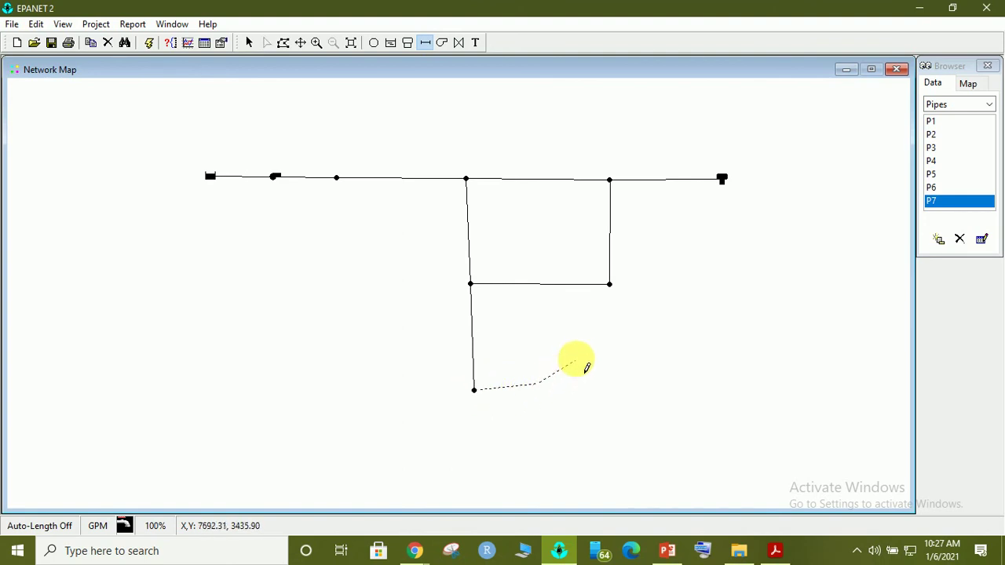
{"action": "left_click", "coordinate": [578, 356]}
{"action": "left_click", "coordinate": [610, 285]}
{"action": "left_click", "coordinate": [610, 285]}
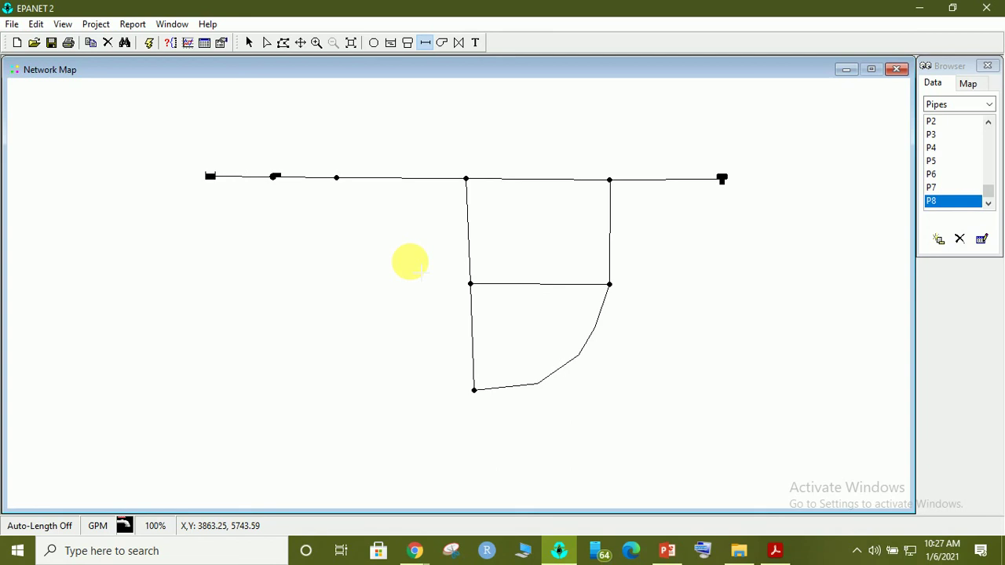
{"action": "left_click", "coordinate": [667, 549]}
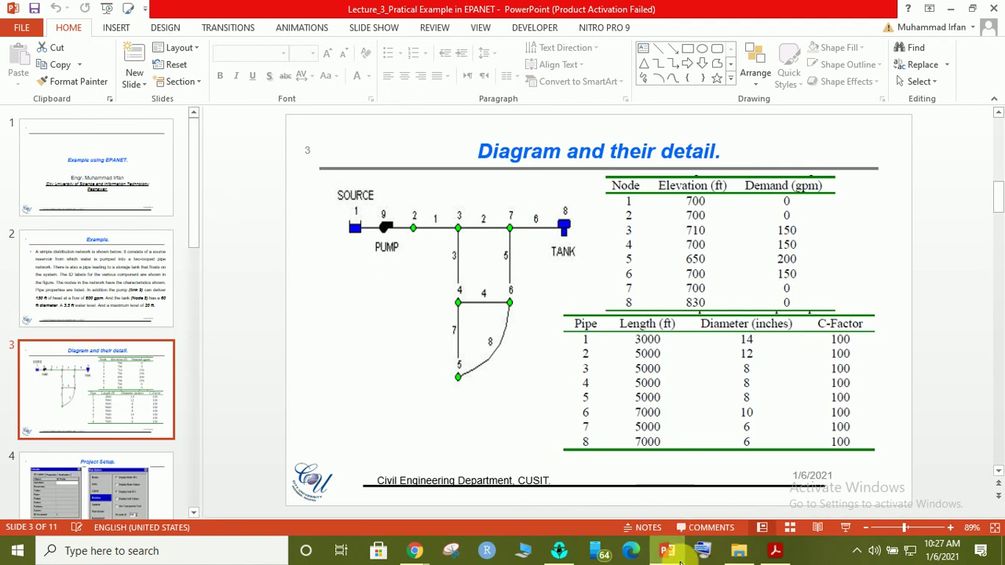
{"action": "mouse_move", "coordinate": [670, 554]}
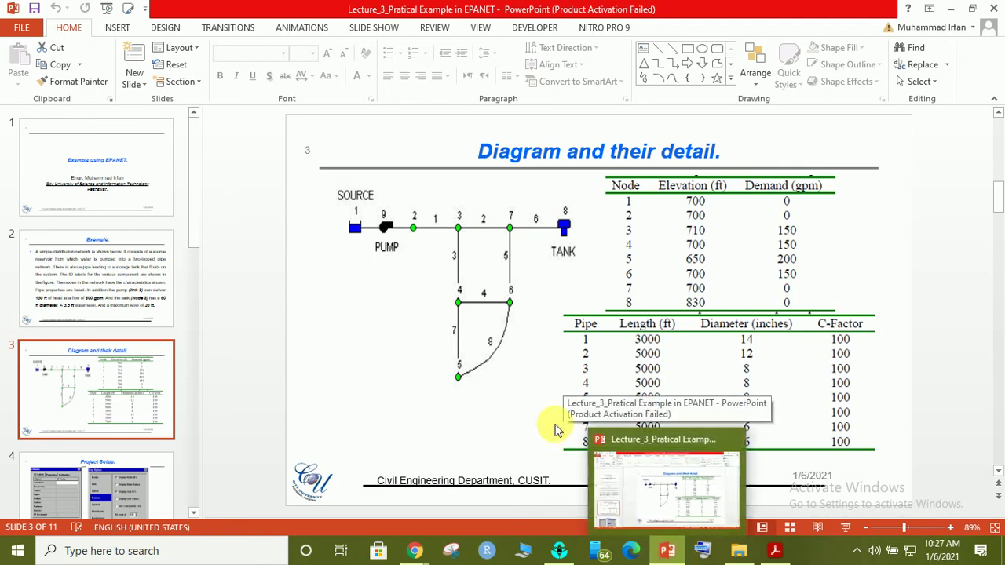
Minimize PowerPoint to reveal the completed network with pipes P1–P8, pump, reservoir and tank.
{"action": "left_click", "coordinate": [667, 552]}
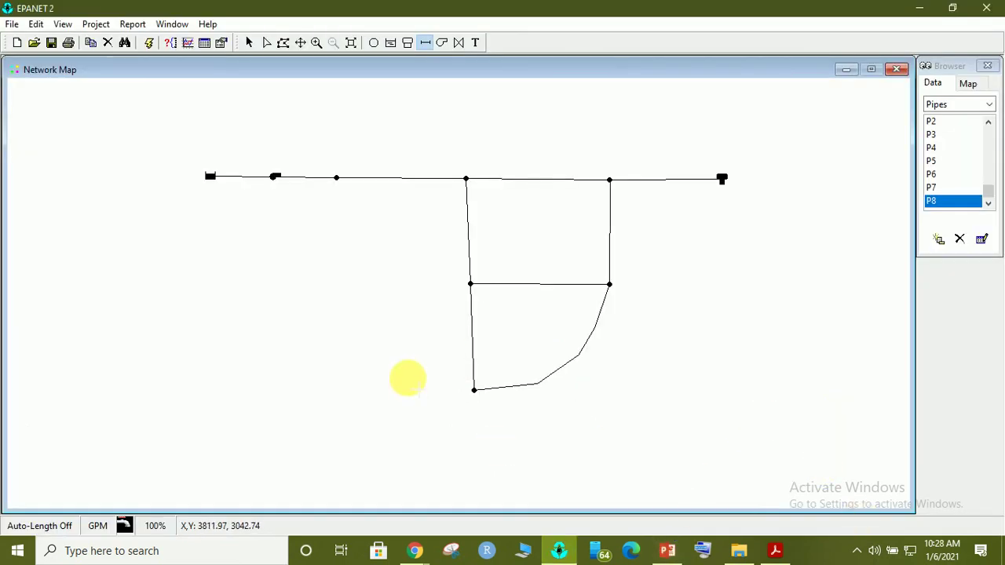